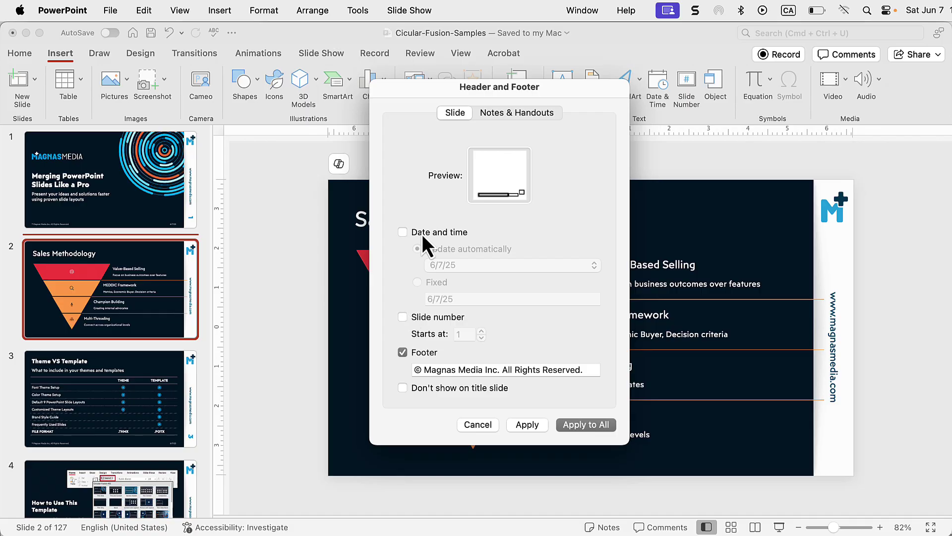
Enable the date and time and the slide number alongside the footer, and apply them to all slides
click(422, 233)
click(404, 317)
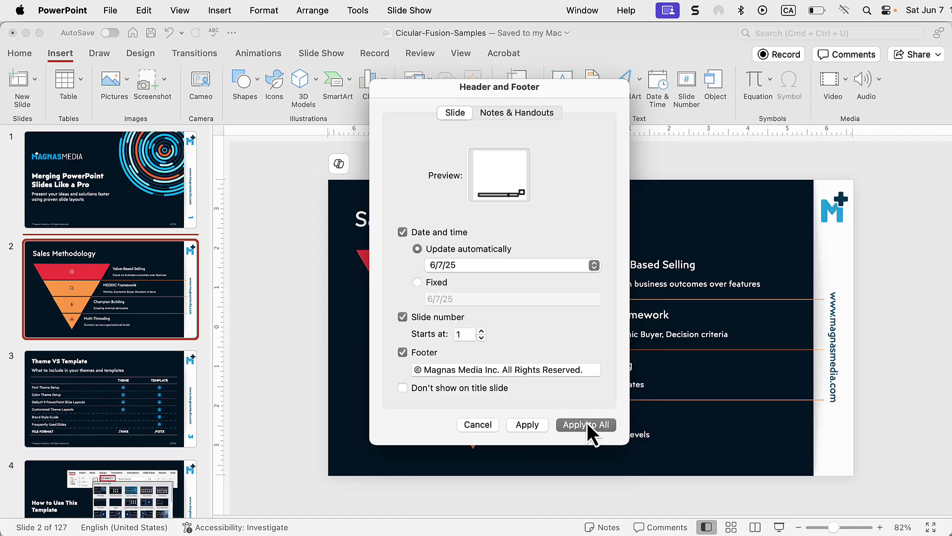
click(574, 421)
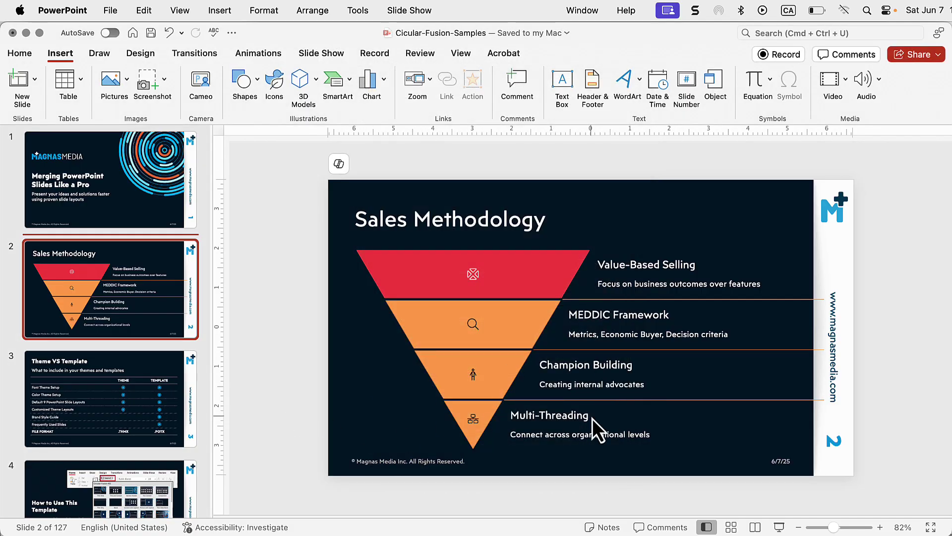
Check the Sales Methodology slide's graphic and which layout the slide uses in the layout gallery
click(390, 261)
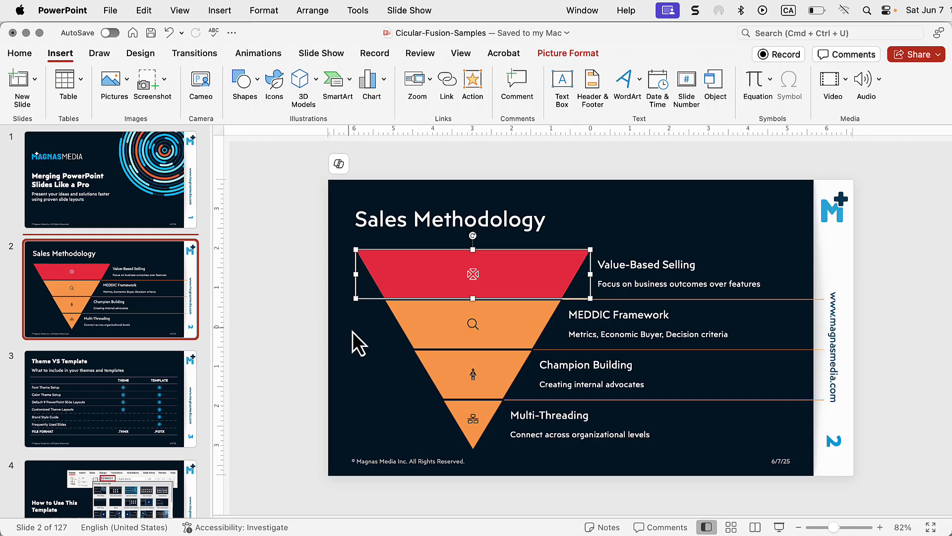
click(143, 276)
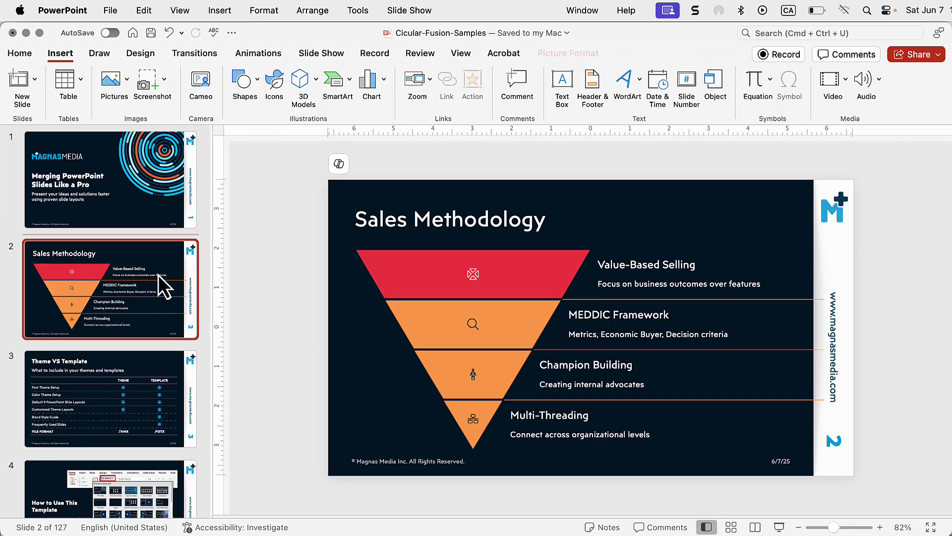
click(29, 55)
click(152, 73)
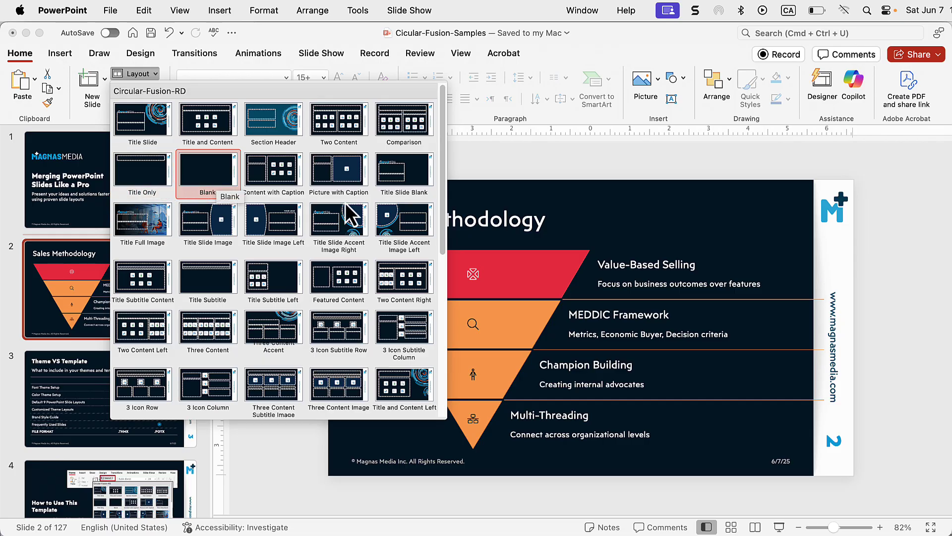
click(615, 364)
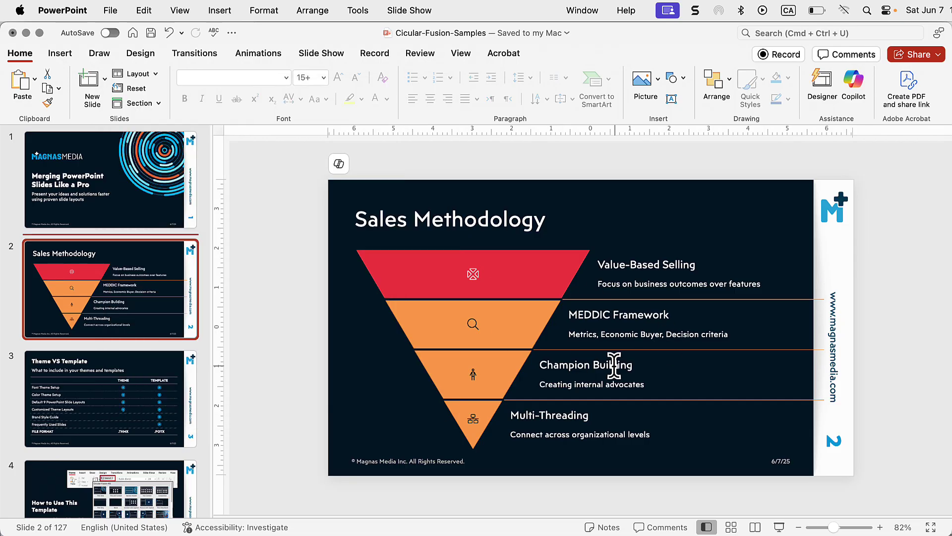
click(412, 270)
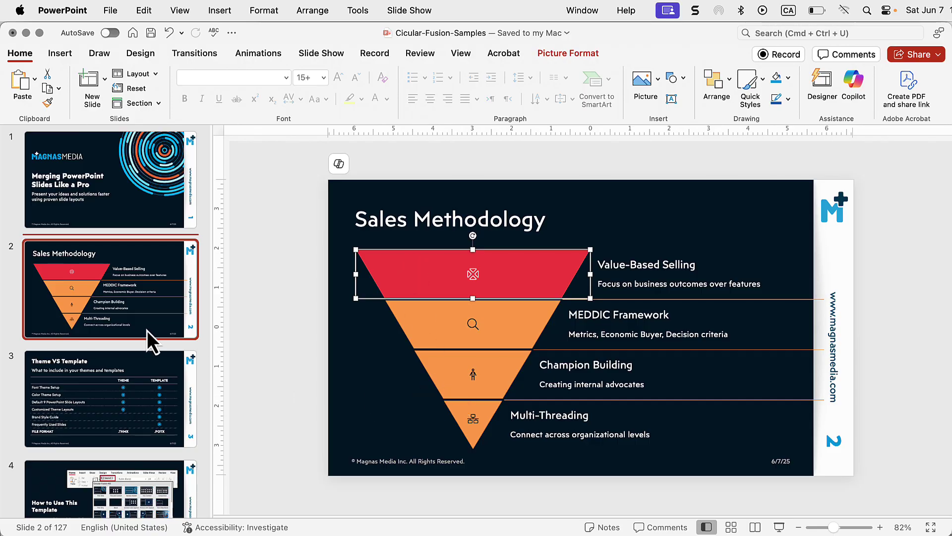
Switch to the slide master view and duplicate the Blank layout
click(182, 10)
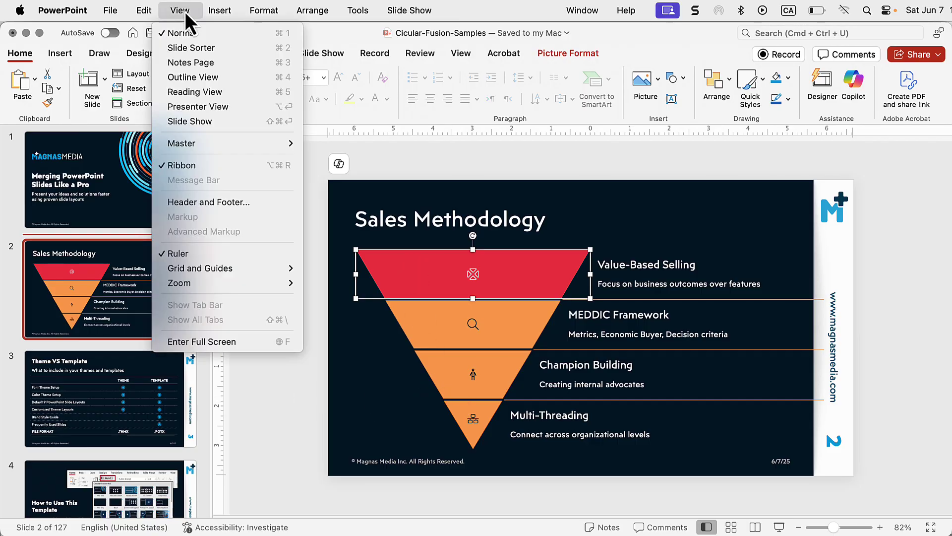
click(32, 251)
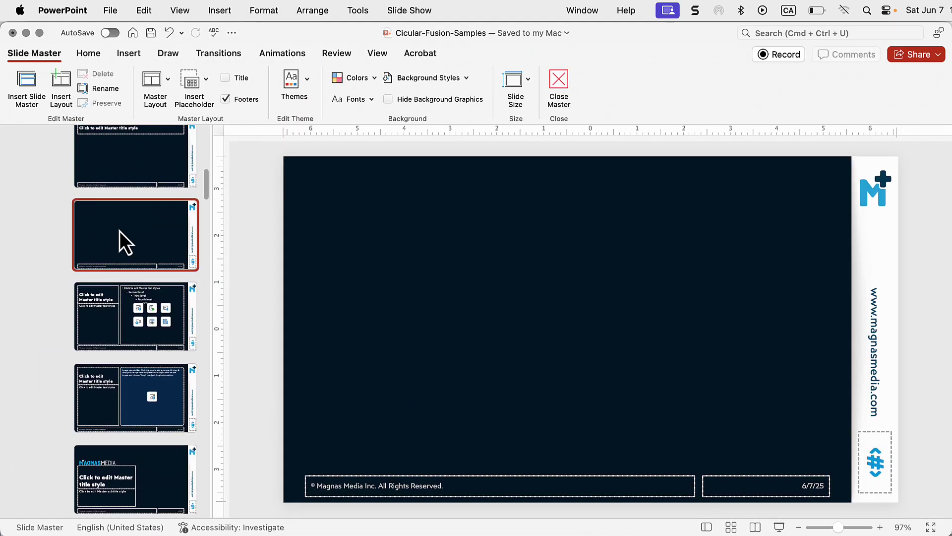
right_click(120, 230)
click(154, 327)
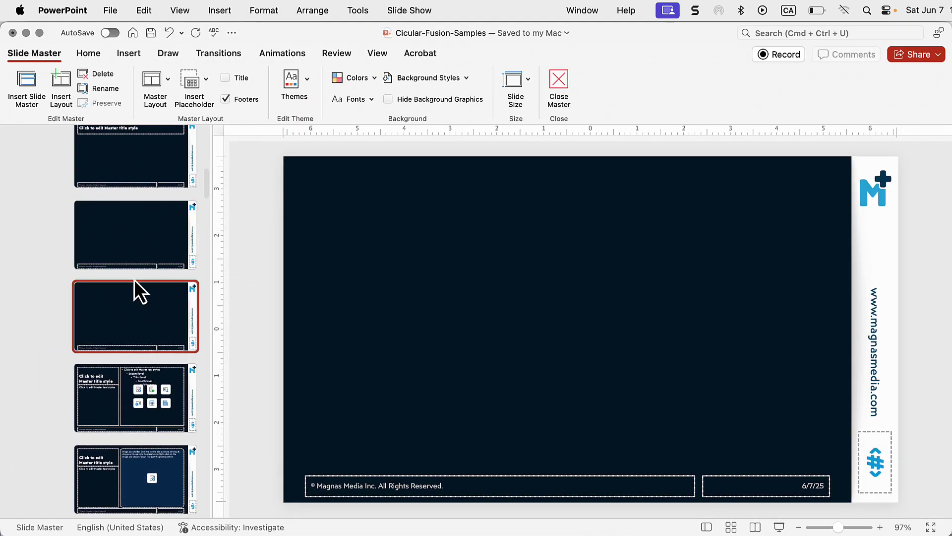
Apply the plain white background style to the duplicated Blank layout and color its footer and date text gray
click(462, 78)
click(415, 123)
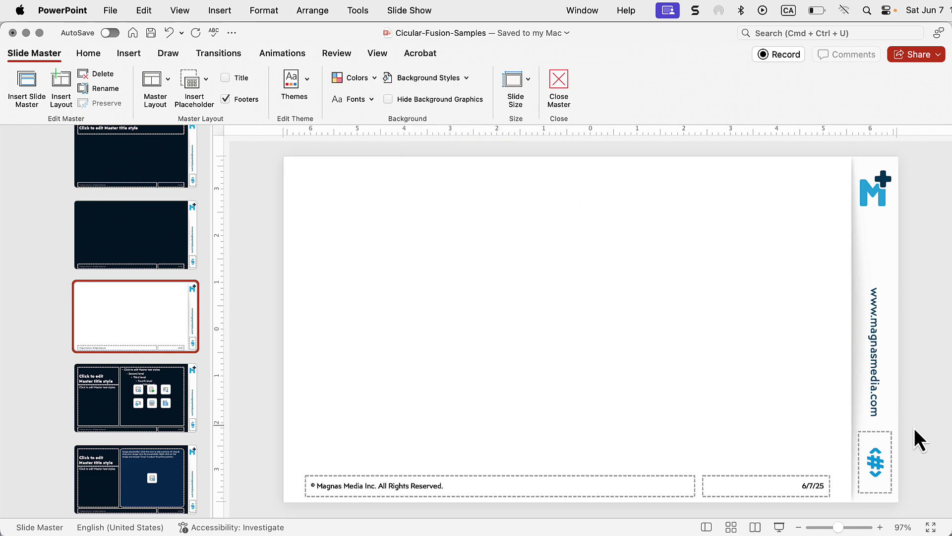
drag(271, 464, 918, 523)
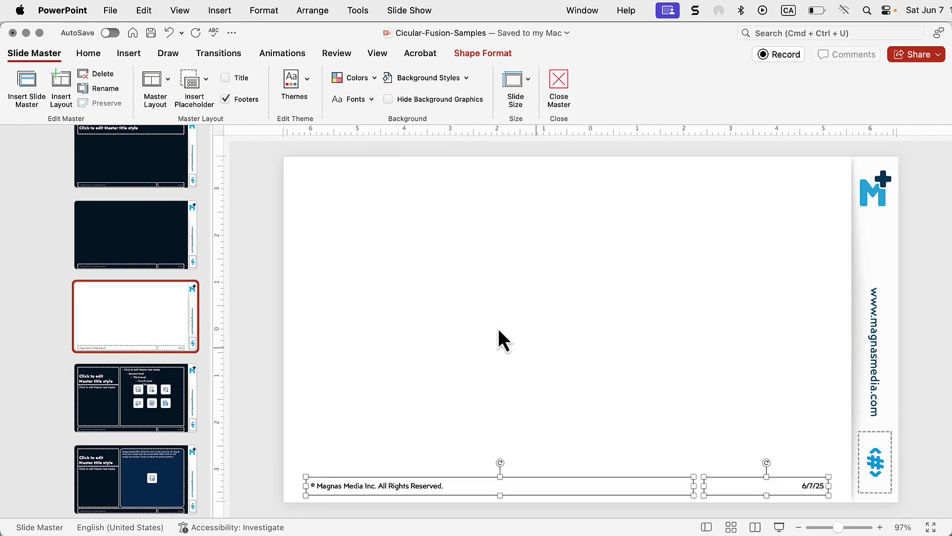
click(96, 53)
click(418, 99)
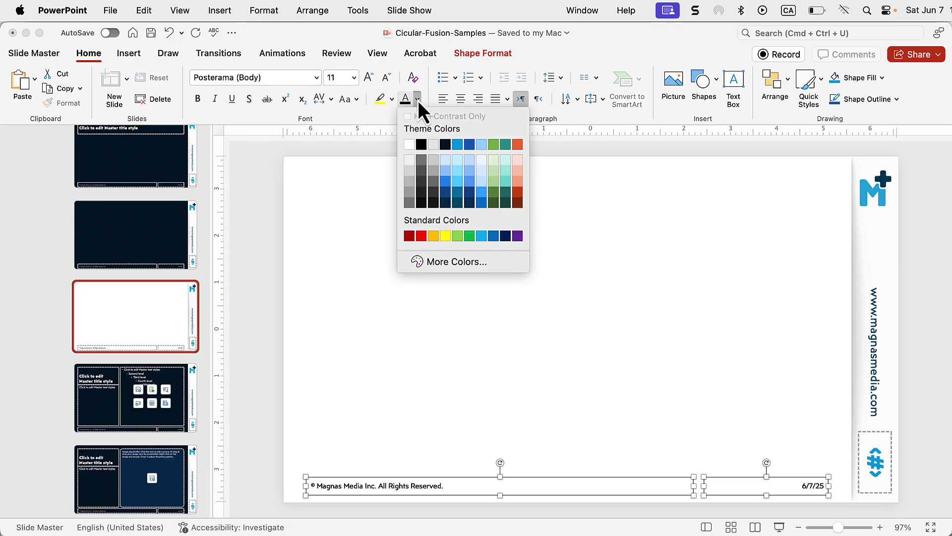
click(408, 202)
click(272, 397)
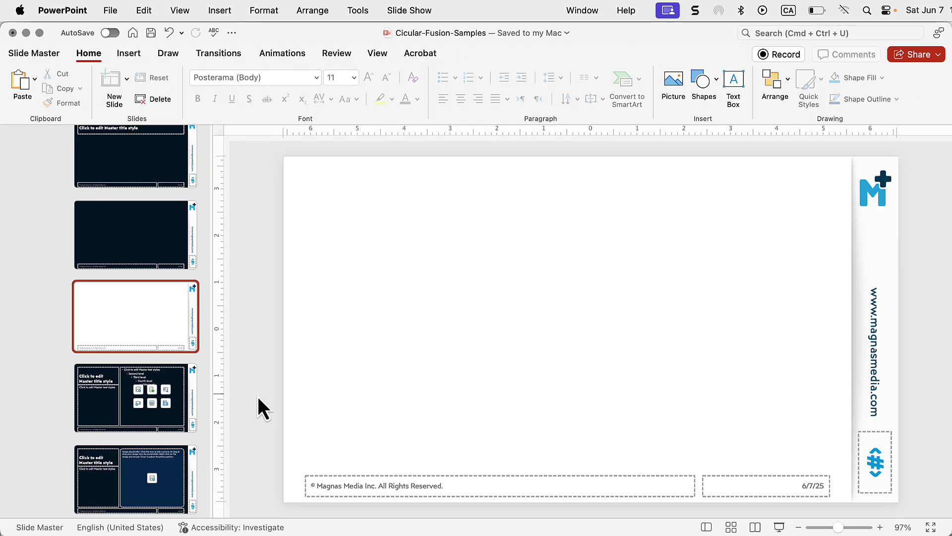
Rename the white duplicate of the Blank layout to "Blank Migrate"
click(118, 240)
click(121, 301)
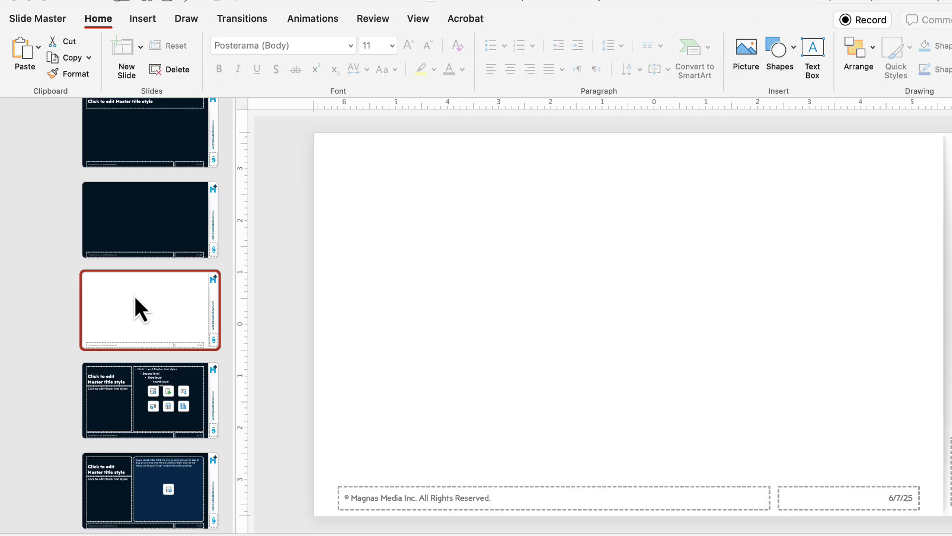
right_click(121, 303)
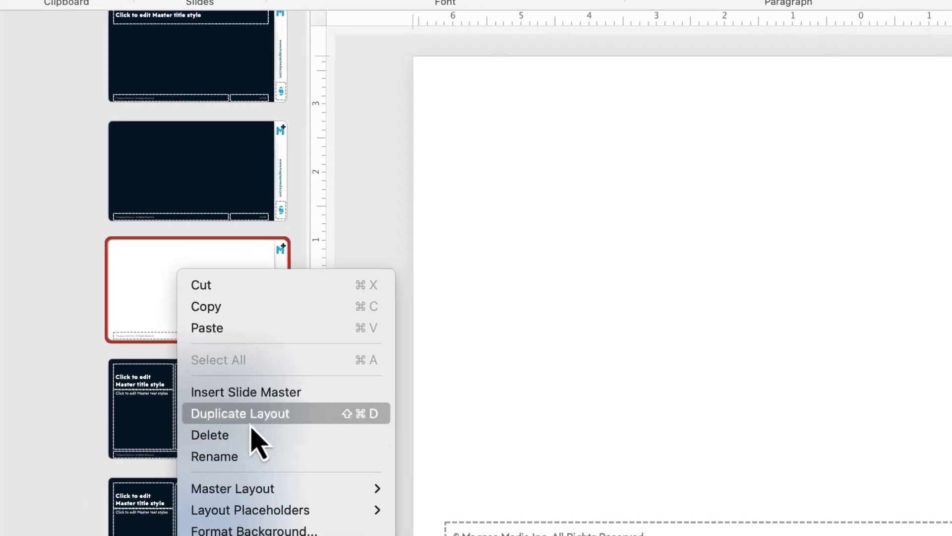
click(269, 462)
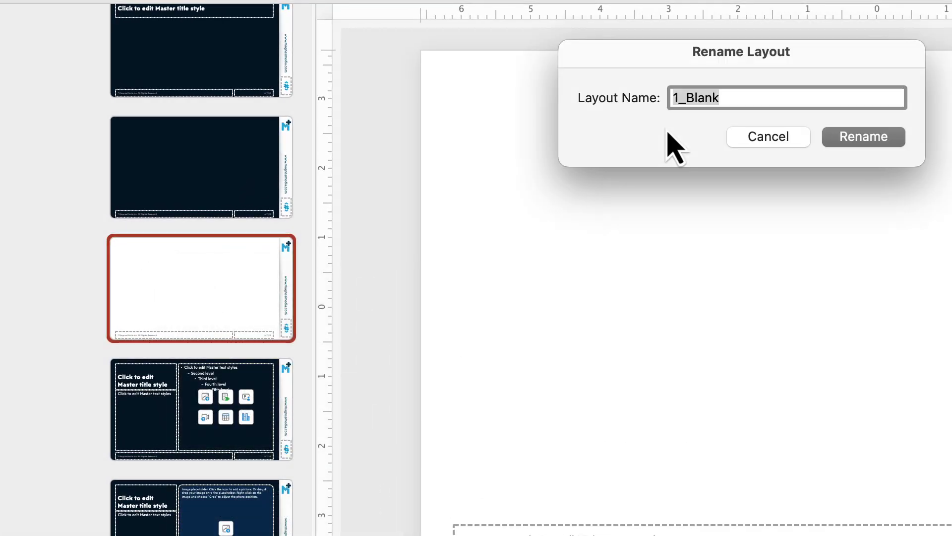
click(688, 98)
key(BackSpace)
key(BackSpace)
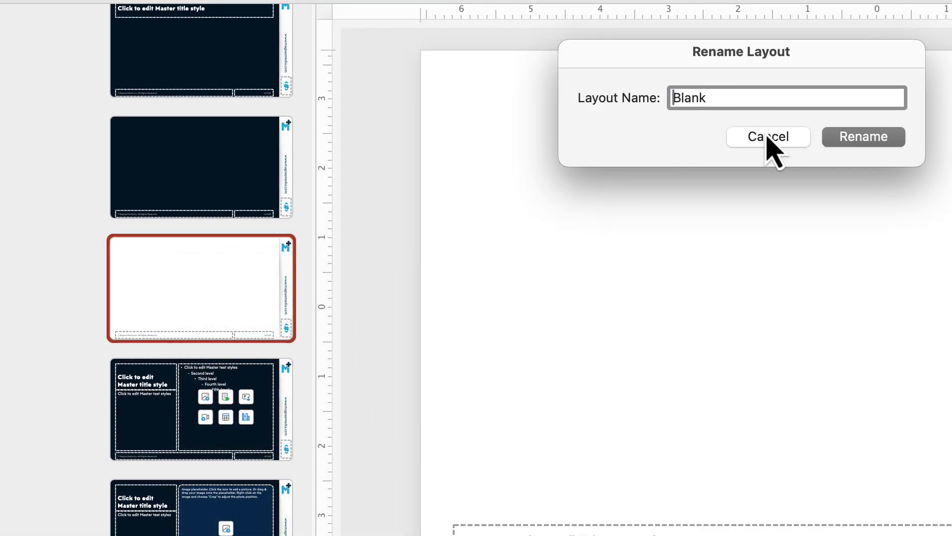
click(743, 99)
text(ate)
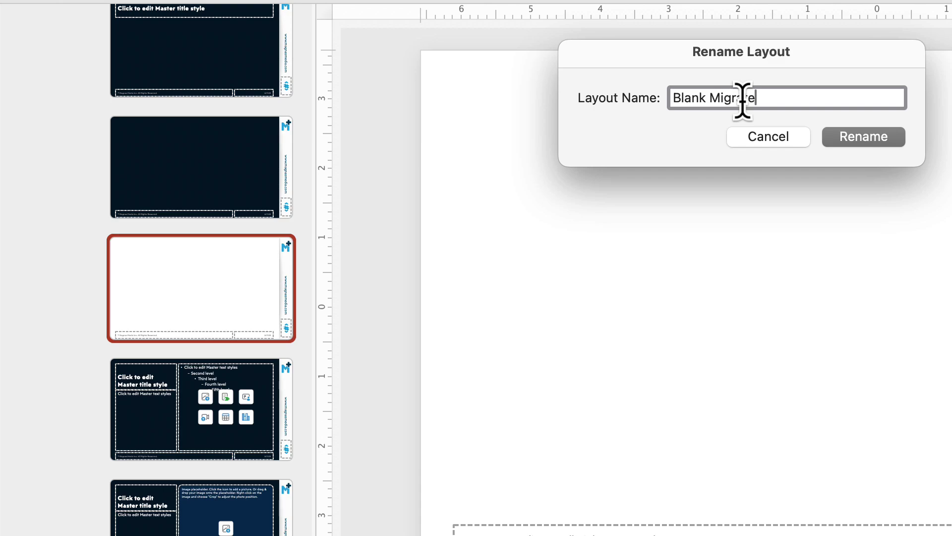
key(Return)
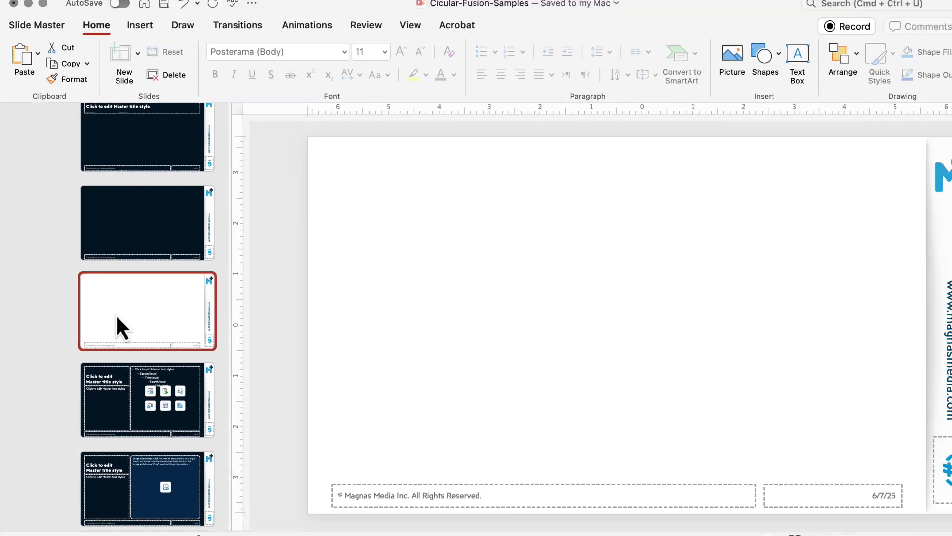
Duplicate the Title Only layout in the slide master
scroll(117, 318, up, 3)
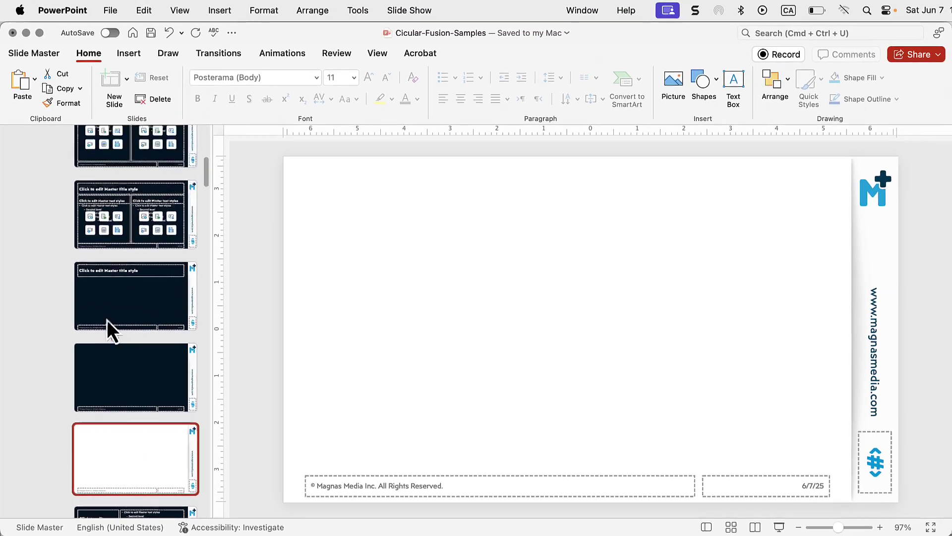
click(132, 313)
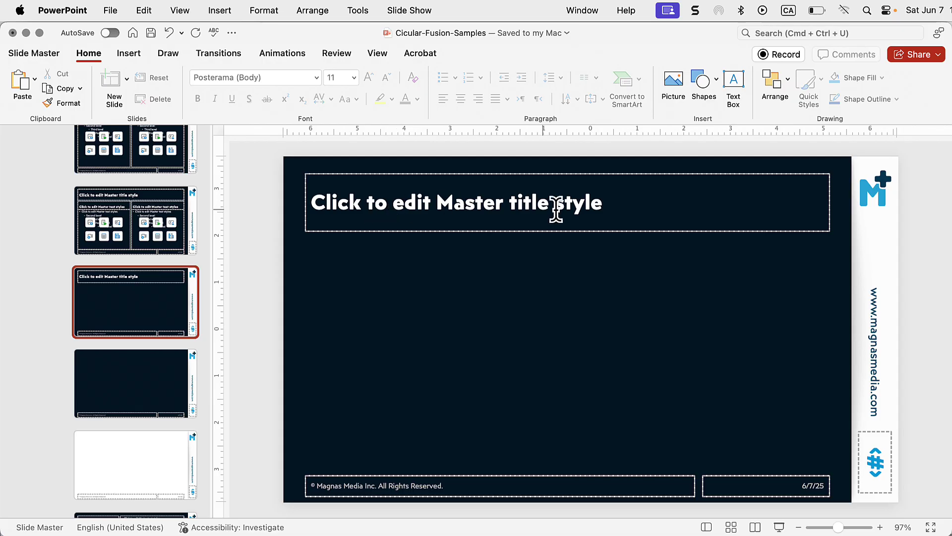
scroll(164, 297, down, 2)
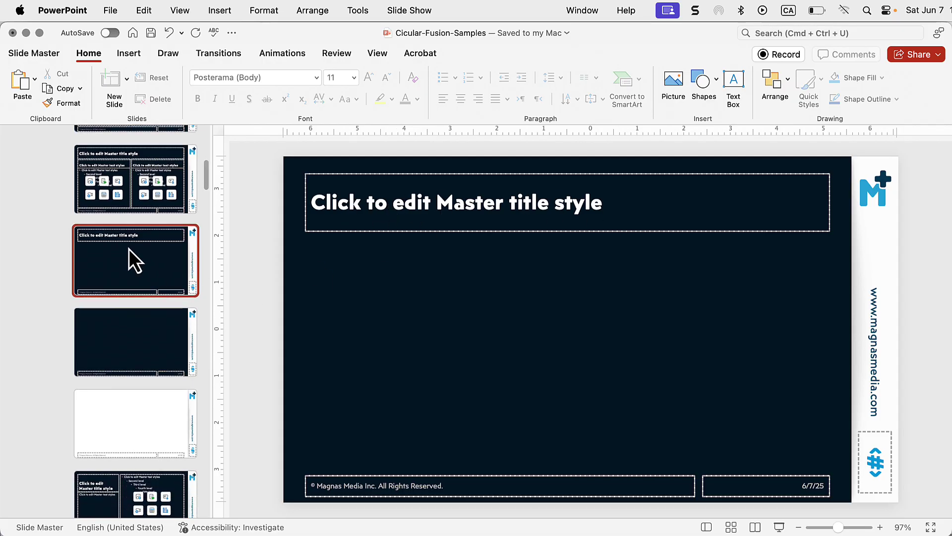
right_click(127, 247)
click(167, 344)
Rename the duplicated Title Only layout to "Title Only Migrate"
right_click(139, 340)
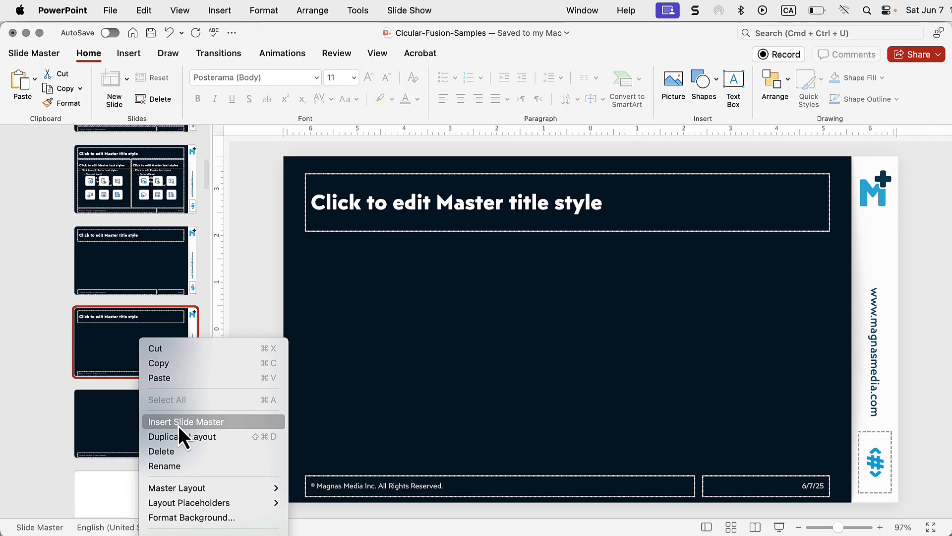
click(179, 465)
click(461, 189)
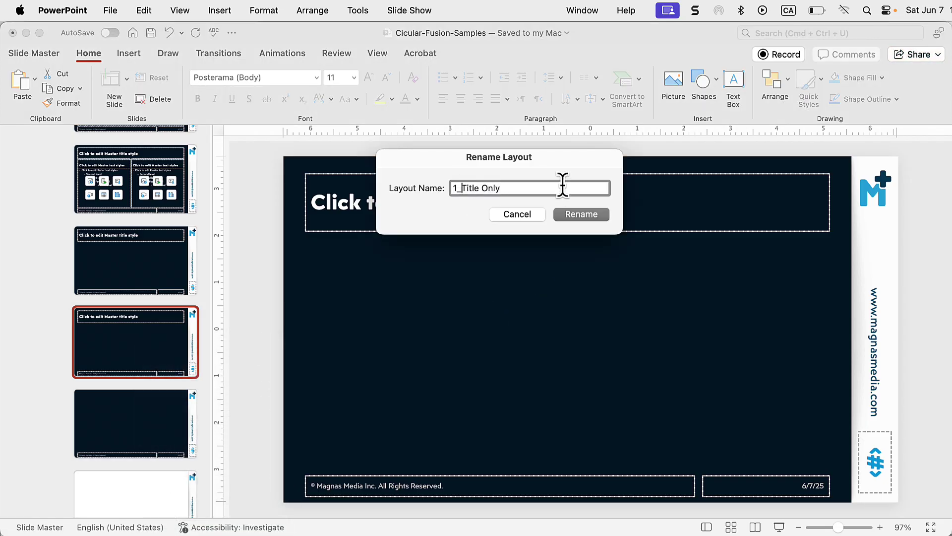
key(BackSpace)
key(BackSpace)
click(525, 189)
text(Migrate)
click(566, 214)
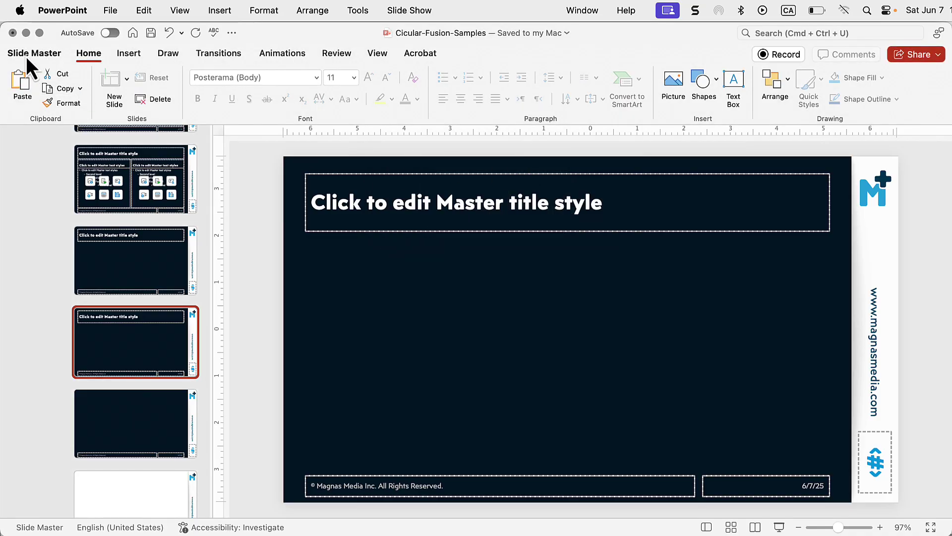
Apply the plain white background style to the Title Only Migrate layout
click(27, 55)
click(454, 78)
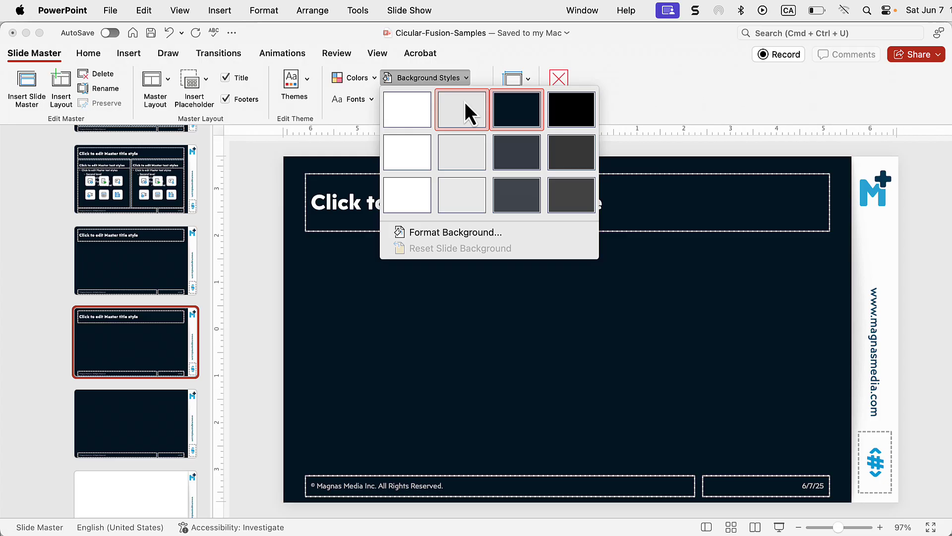
click(404, 117)
Move the Title Only Migrate layout directly above the Blank Migrate layout
scroll(136, 347, down, 2)
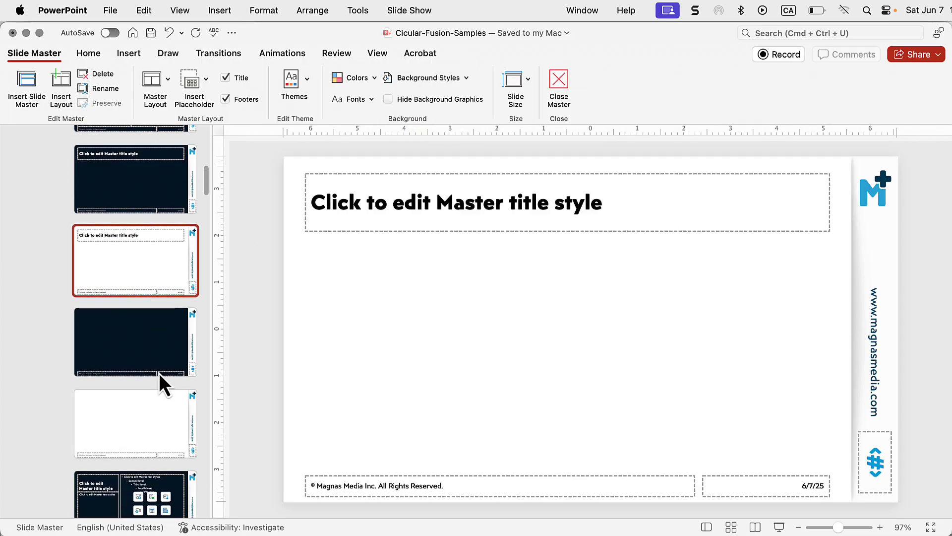
scroll(159, 373, down, 2)
drag(147, 177, 132, 331)
scroll(147, 270, down, 1)
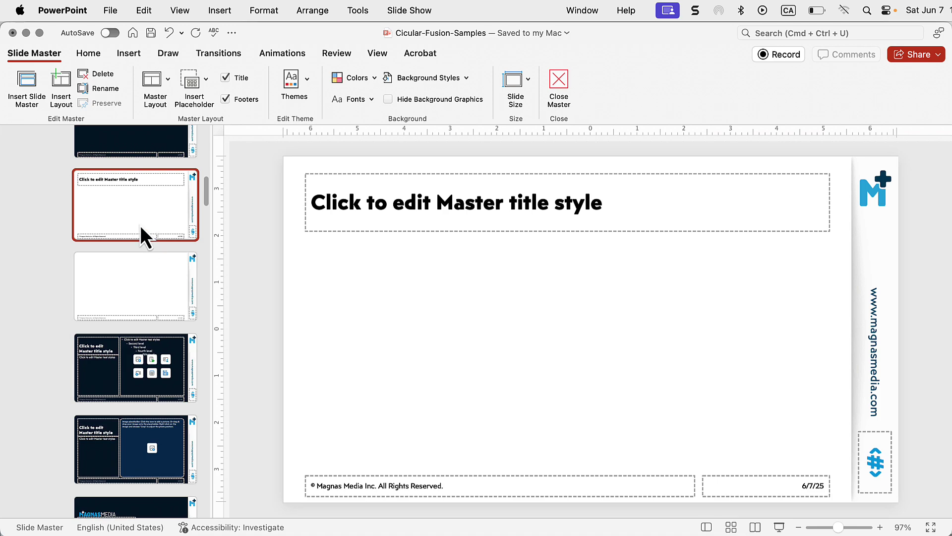
Select both white Migrate layouts and move them together below the Picture with Caption layout
shift+click(139, 285)
scroll(138, 283, down, 2)
drag(139, 214, 143, 413)
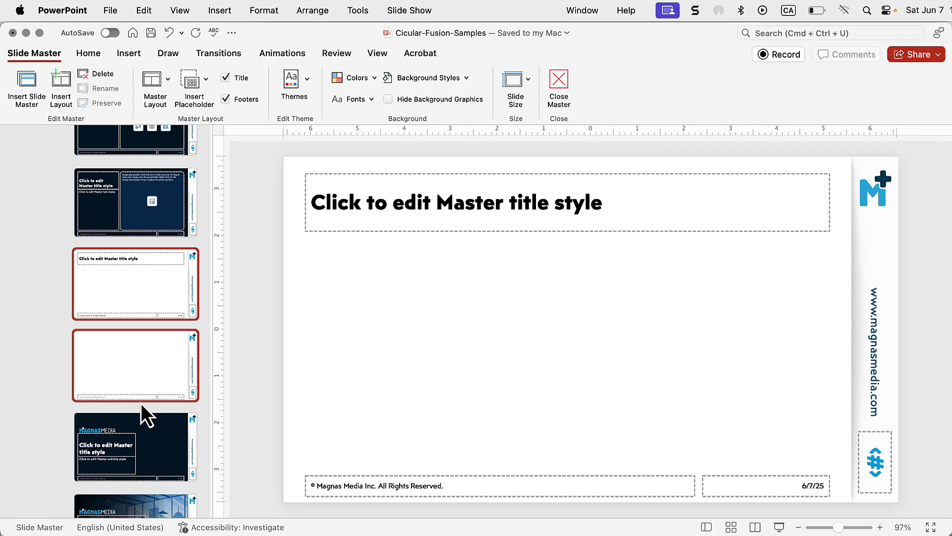
Cut the two selected Migrate layouts and paste them right after the teal quote layout
right_click(131, 257)
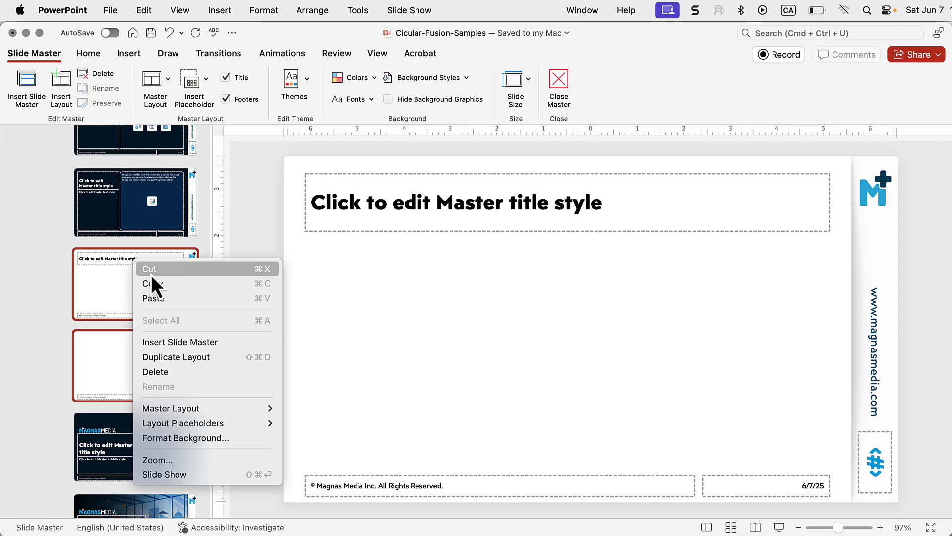
click(104, 366)
scroll(122, 373, down, 10)
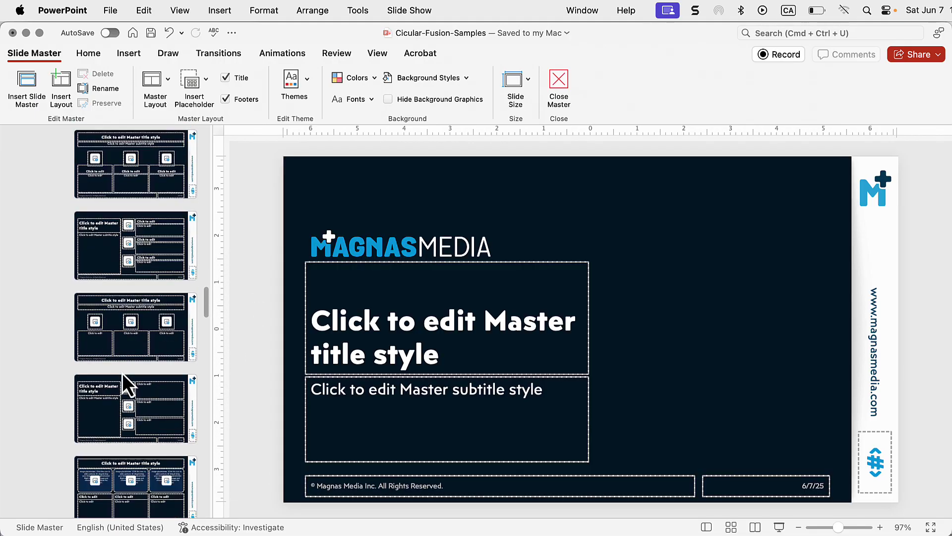
scroll(121, 371, down, 10)
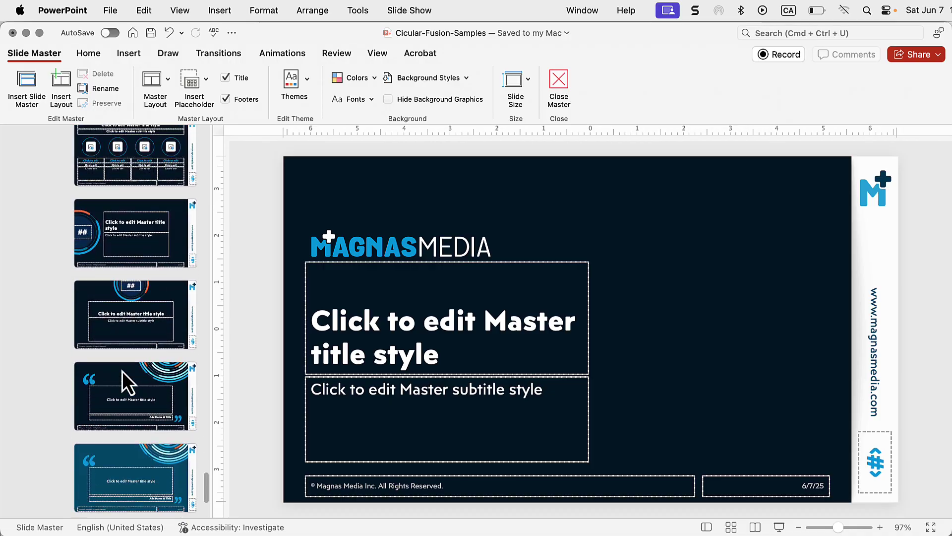
scroll(134, 347, up, 1)
click(130, 320)
right_click(128, 316)
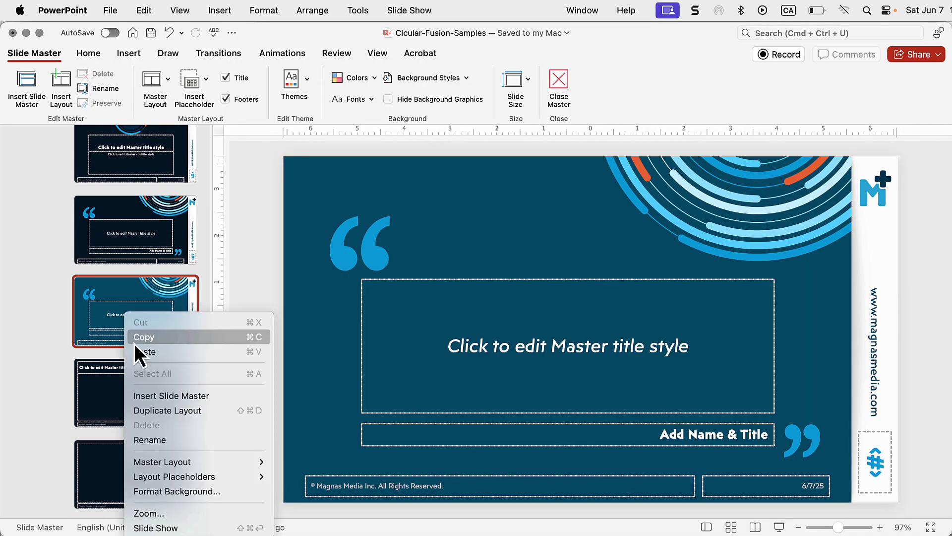
click(161, 352)
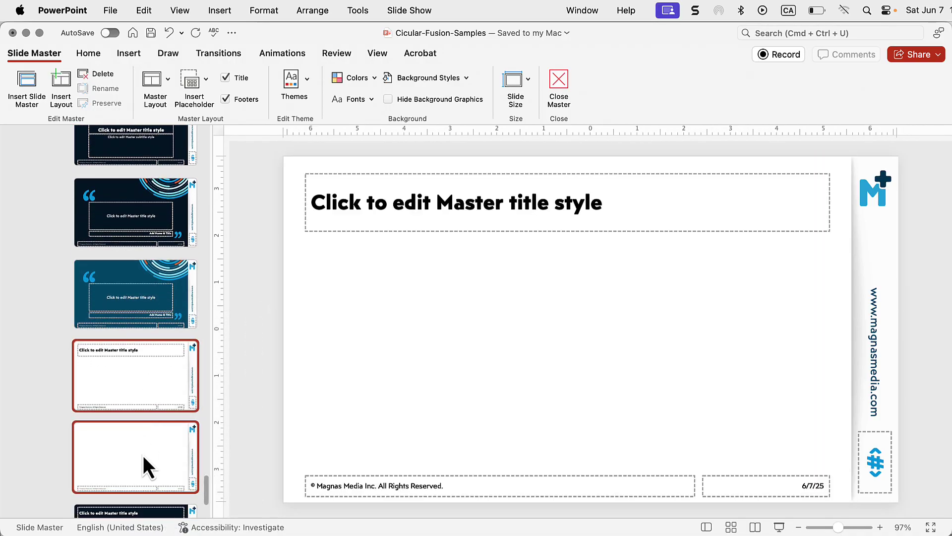
Recolour the title placeholder text of the Title Only Migrate layout with the dark navy theme colour
click(145, 401)
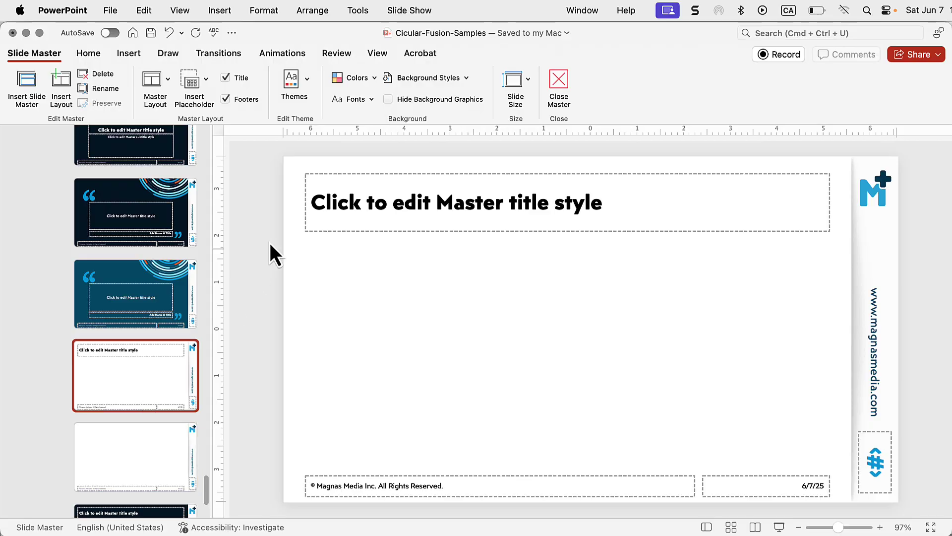
drag(290, 160, 843, 263)
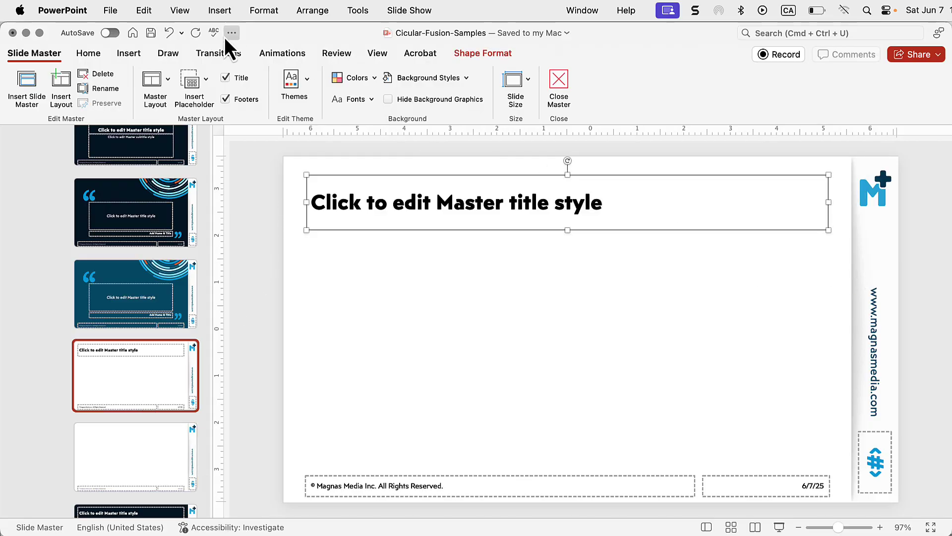
click(91, 55)
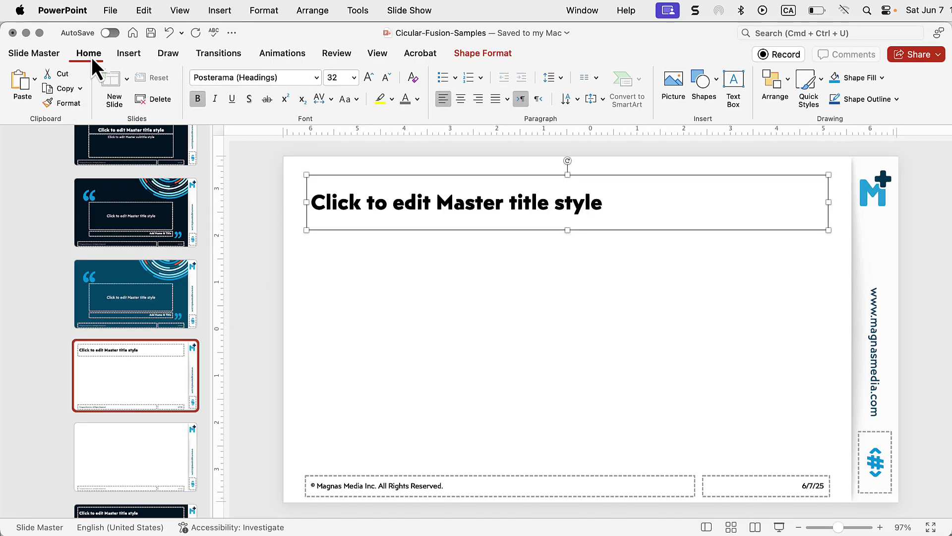
click(417, 99)
click(445, 149)
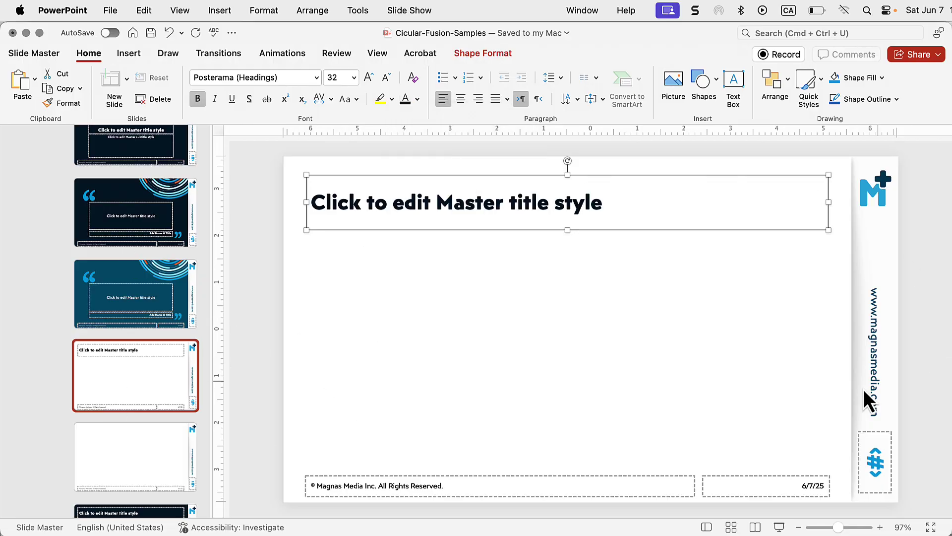
Return to Normal view and apply the Blank Migrate layout to the Sales Methodology slide
click(179, 10)
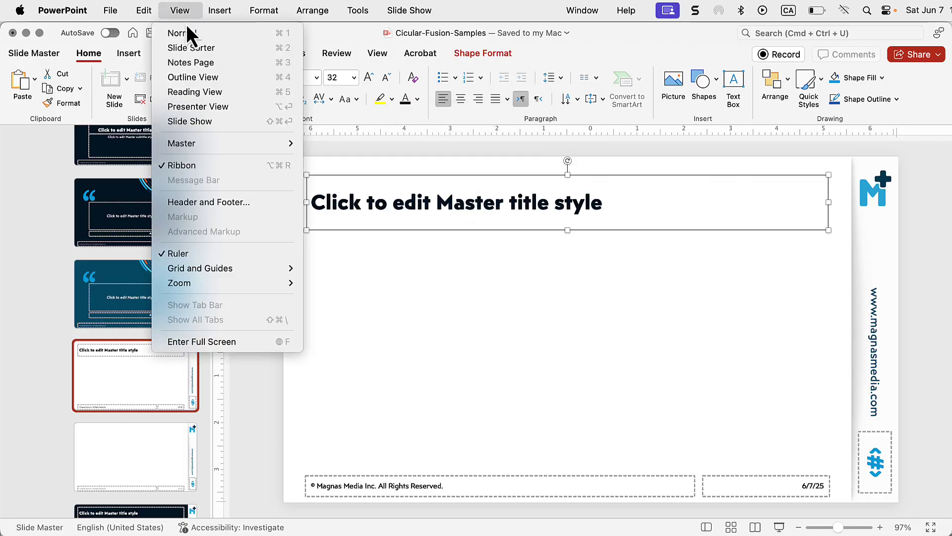
click(186, 31)
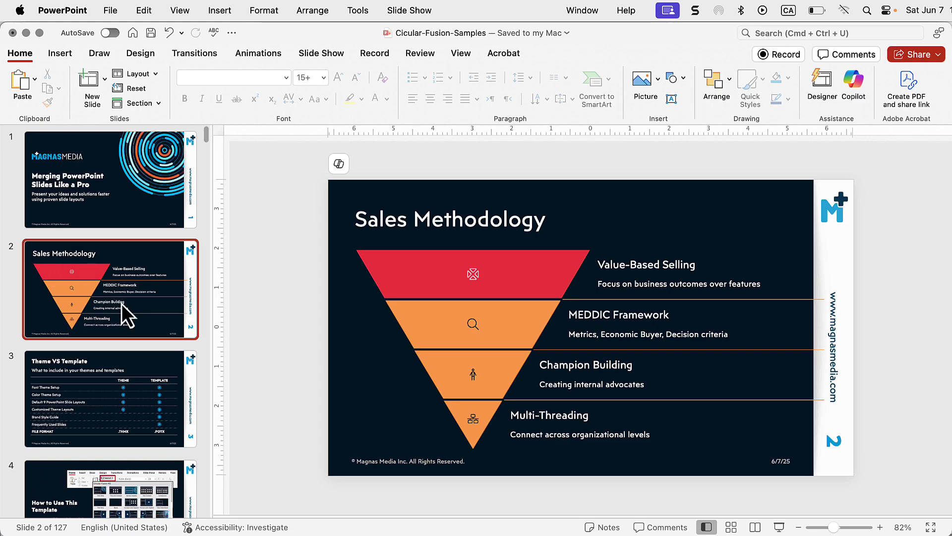
click(153, 79)
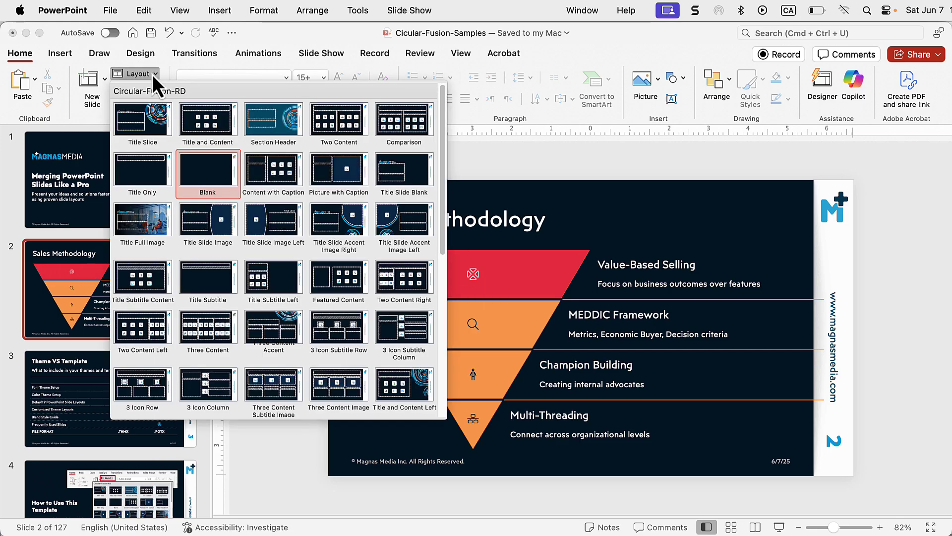
scroll(255, 289, down, 5)
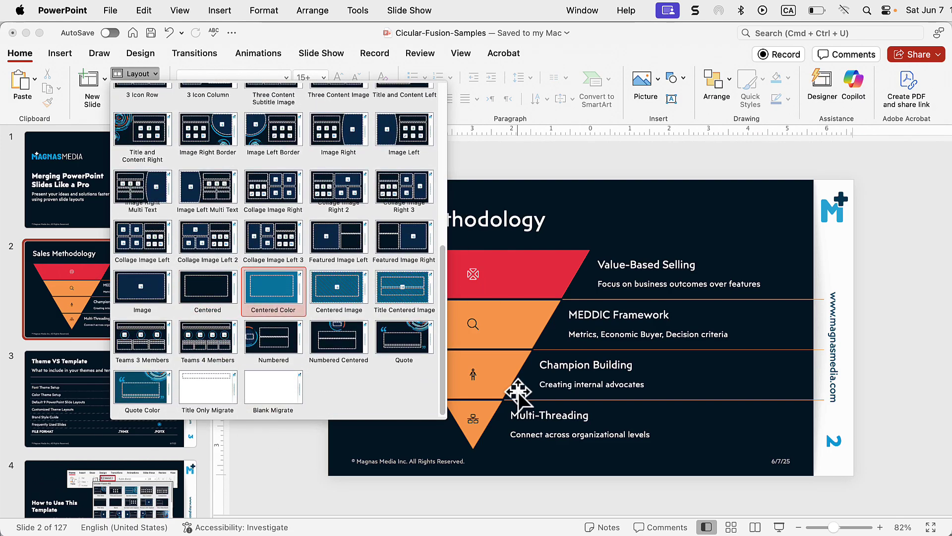
click(428, 219)
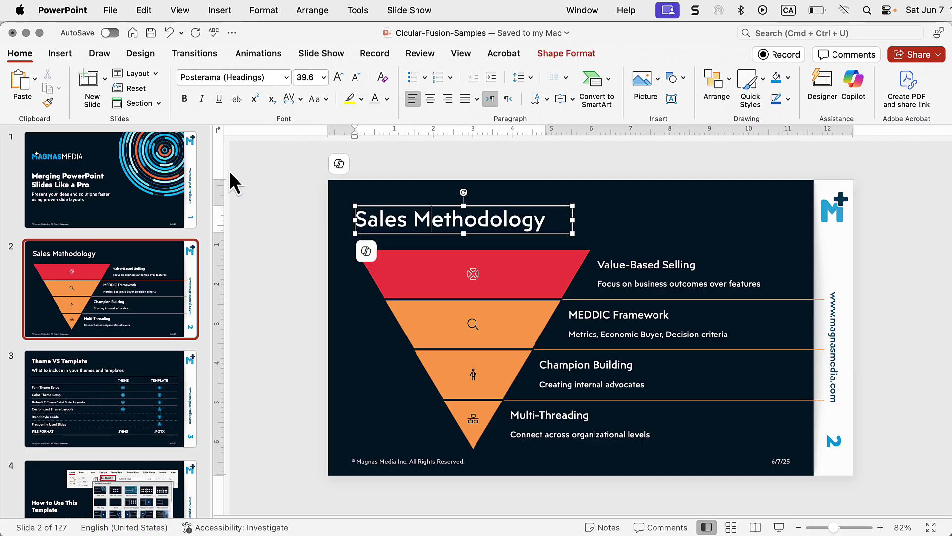
click(152, 76)
click(212, 132)
click(155, 76)
scroll(226, 362, down, 5)
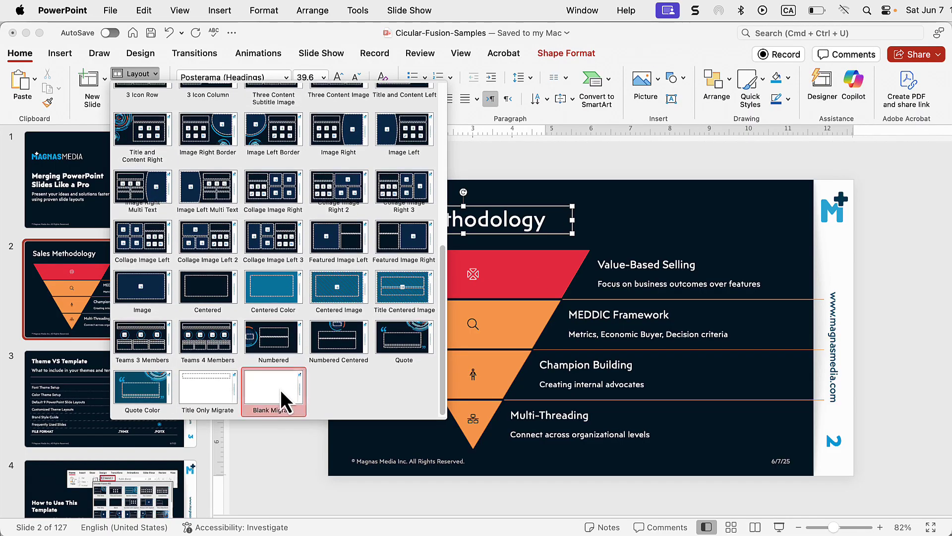
click(281, 389)
click(275, 408)
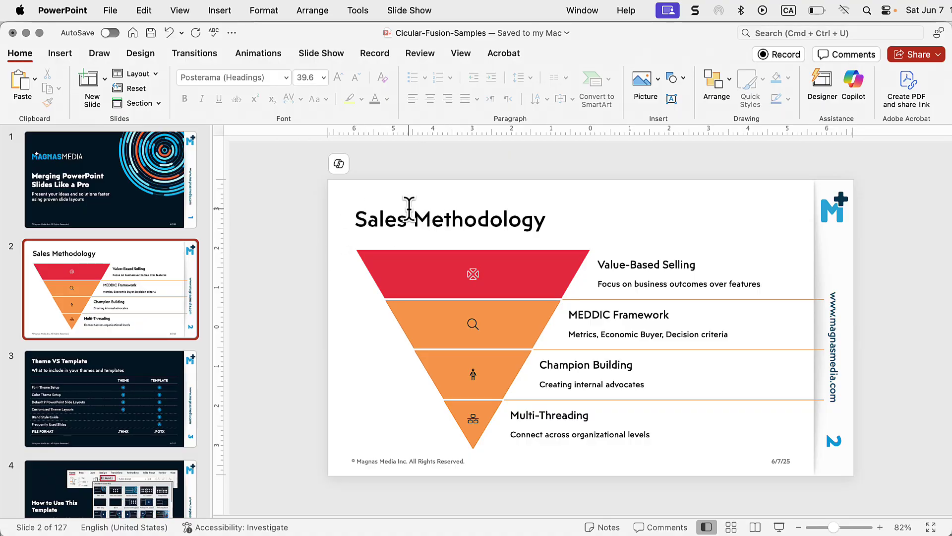
click(380, 204)
click(114, 218)
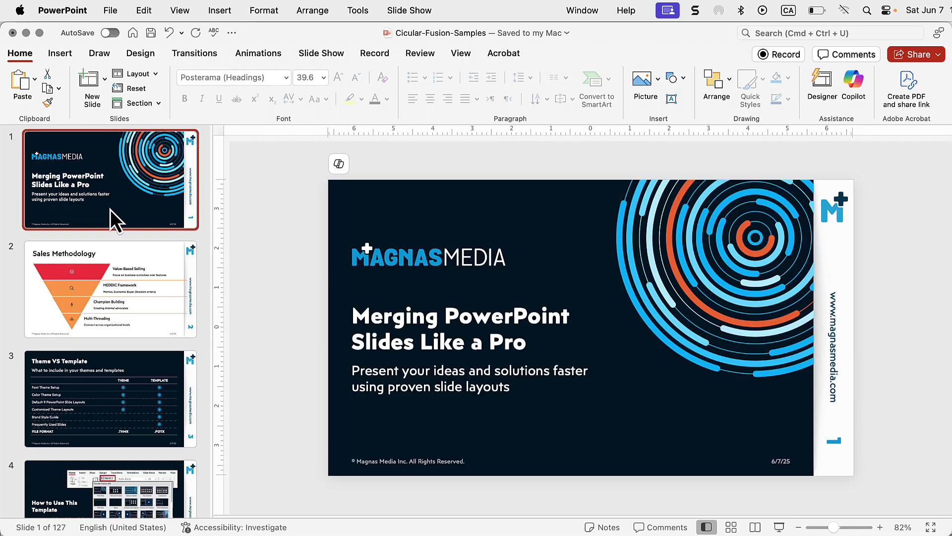
click(125, 382)
click(390, 292)
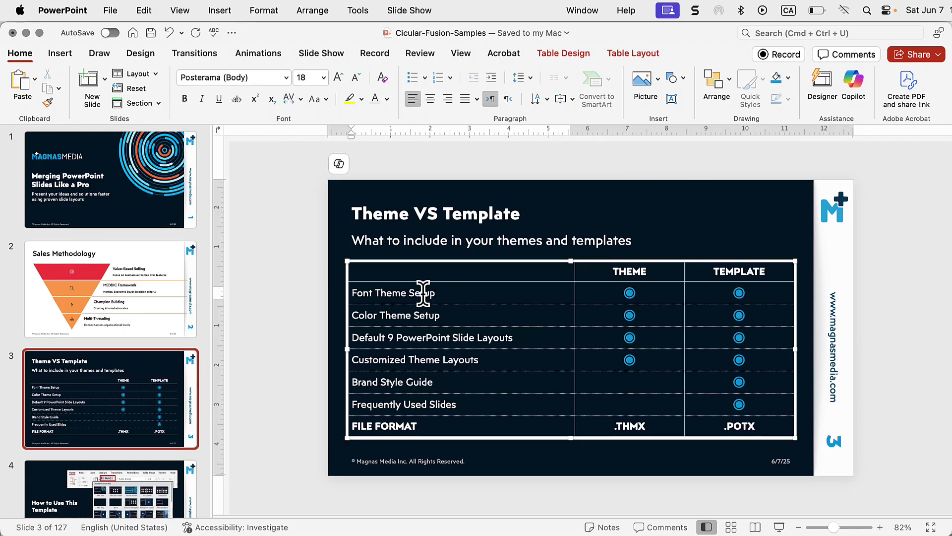
drag(423, 293, 360, 290)
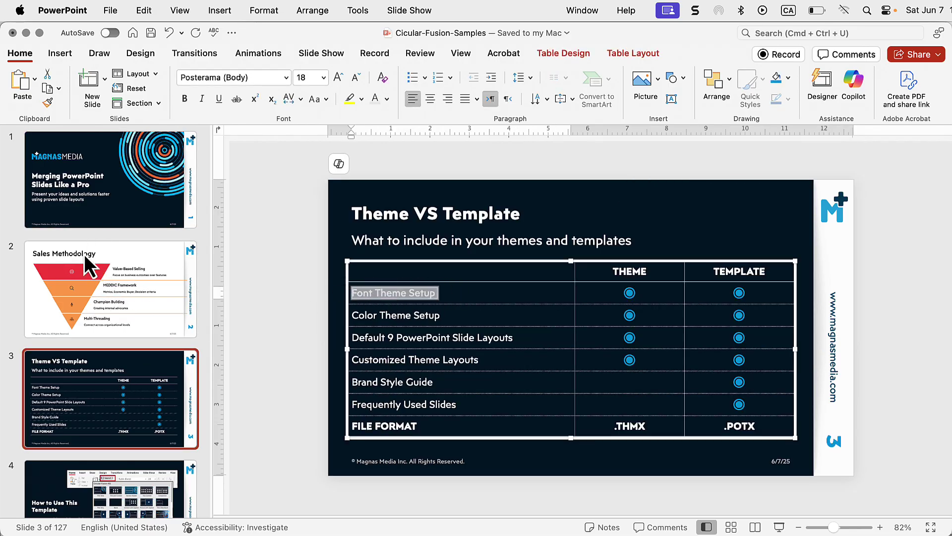
right_click(378, 293)
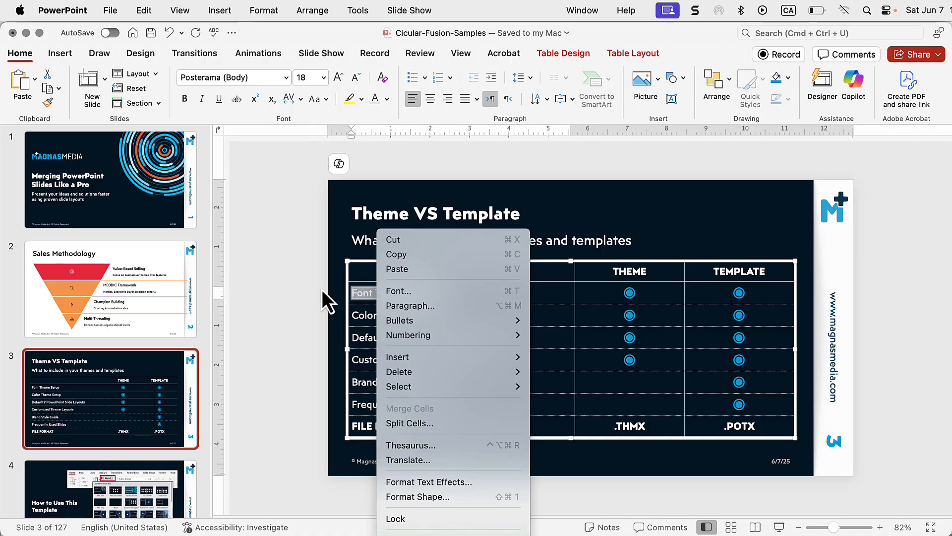
click(357, 199)
Examine how the slide titles are listed as hyperlink targets within this document, without inserting a link on the Theme VS Template title
right_click(364, 197)
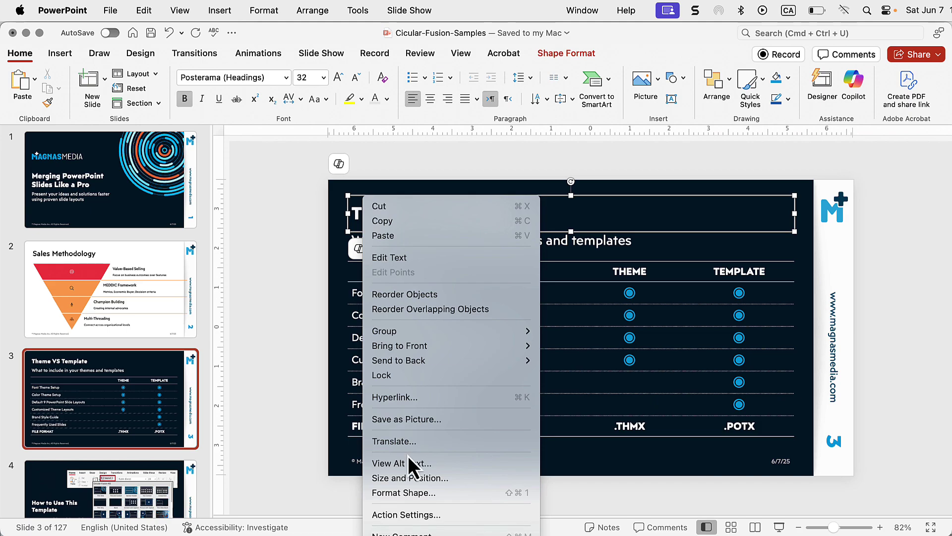
click(413, 398)
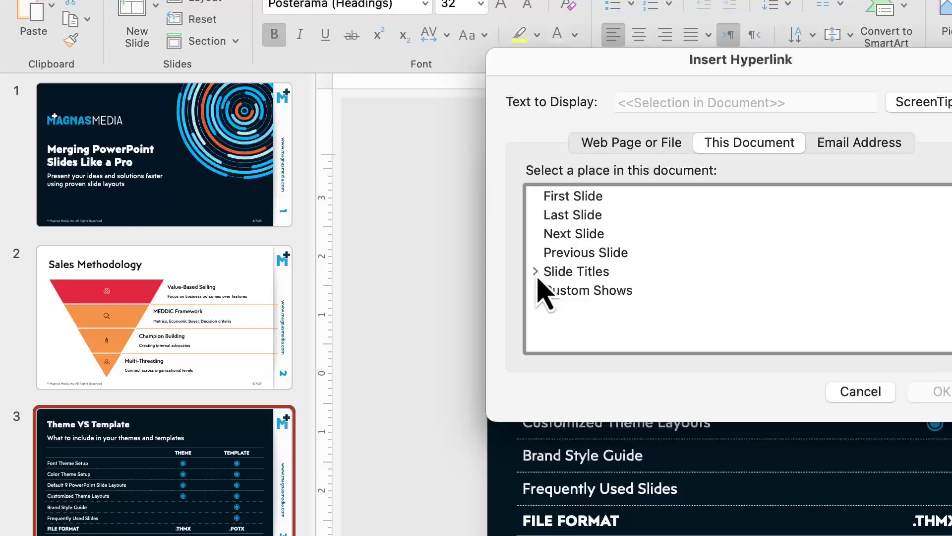
click(537, 272)
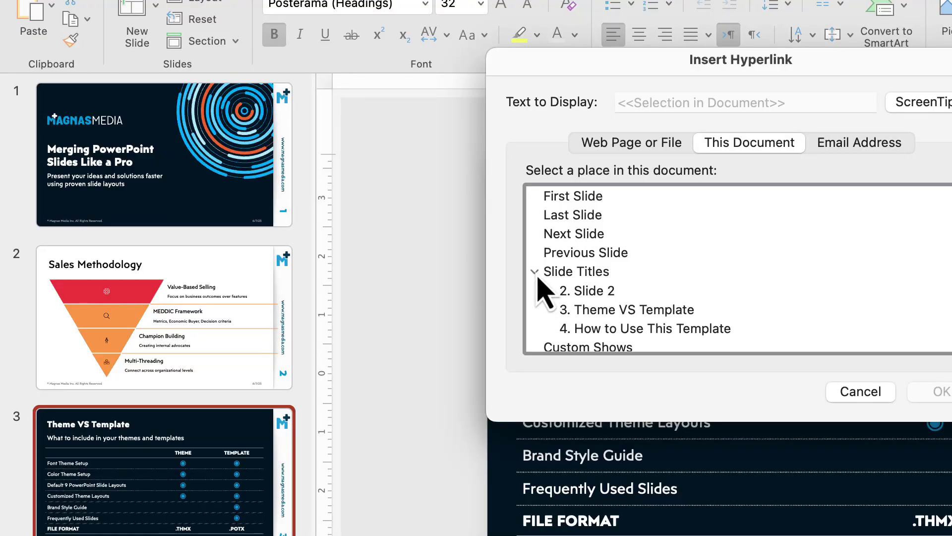
scroll(556, 291, down, 2)
scroll(558, 295, down, 4)
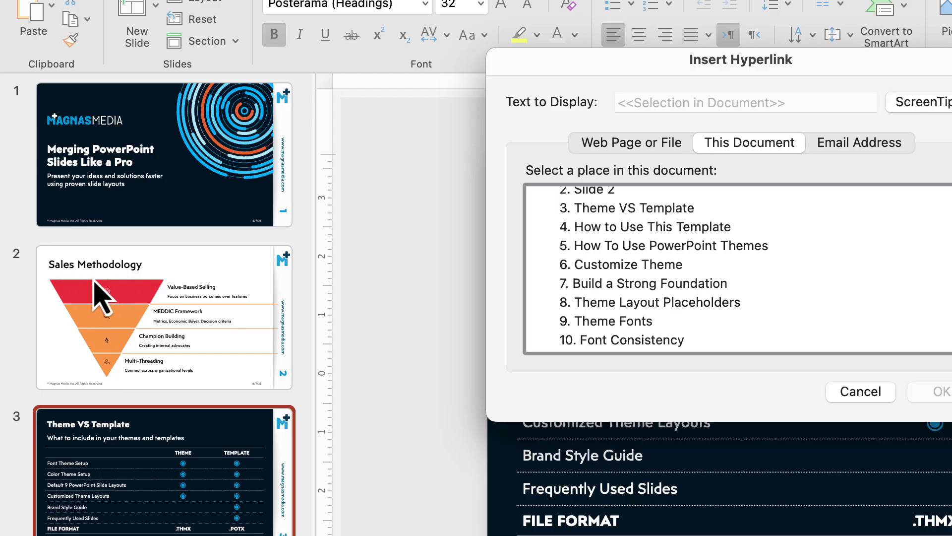
scroll(595, 298, up, 3)
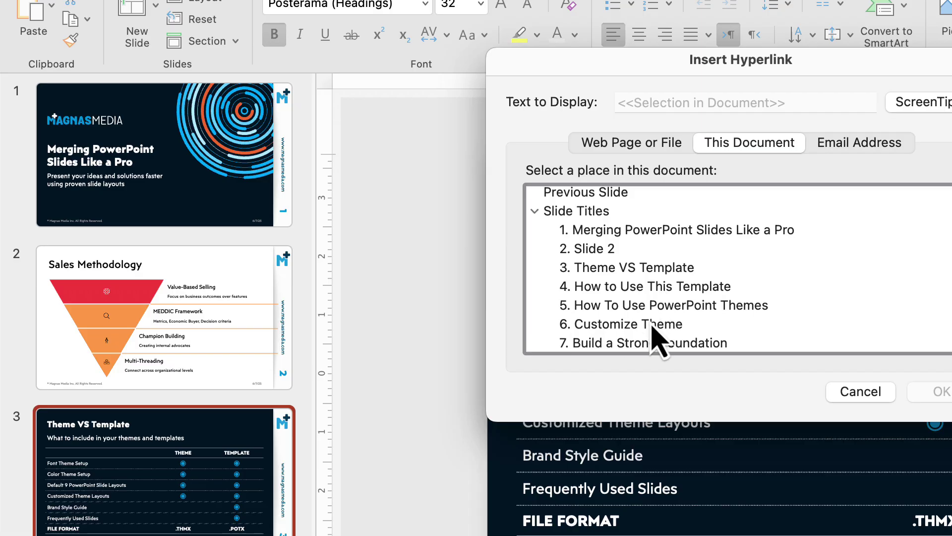
scroll(654, 331, down, 3)
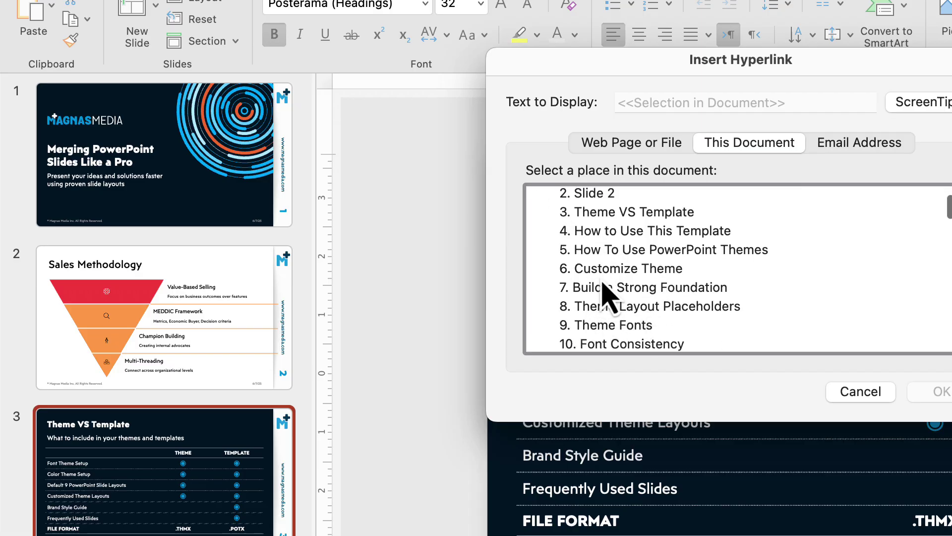
scroll(602, 289, up, 5)
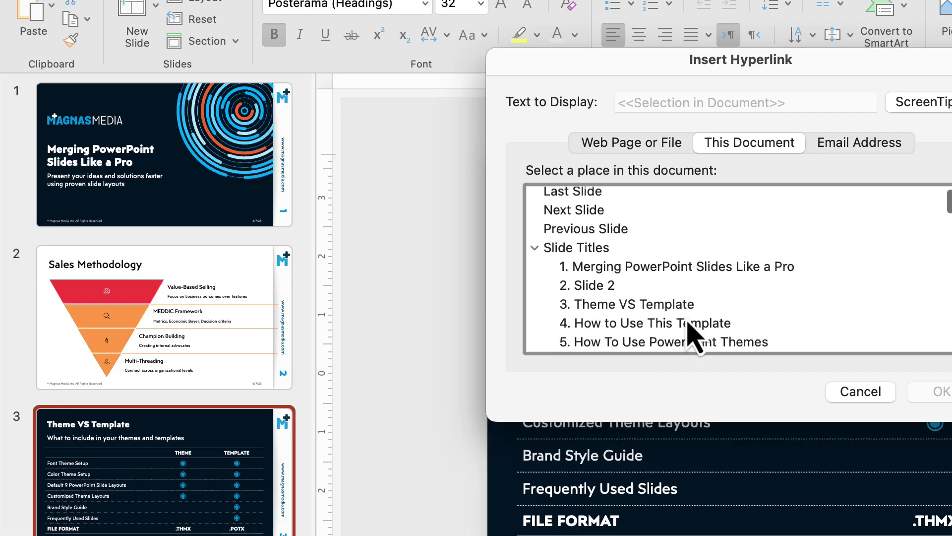
click(849, 397)
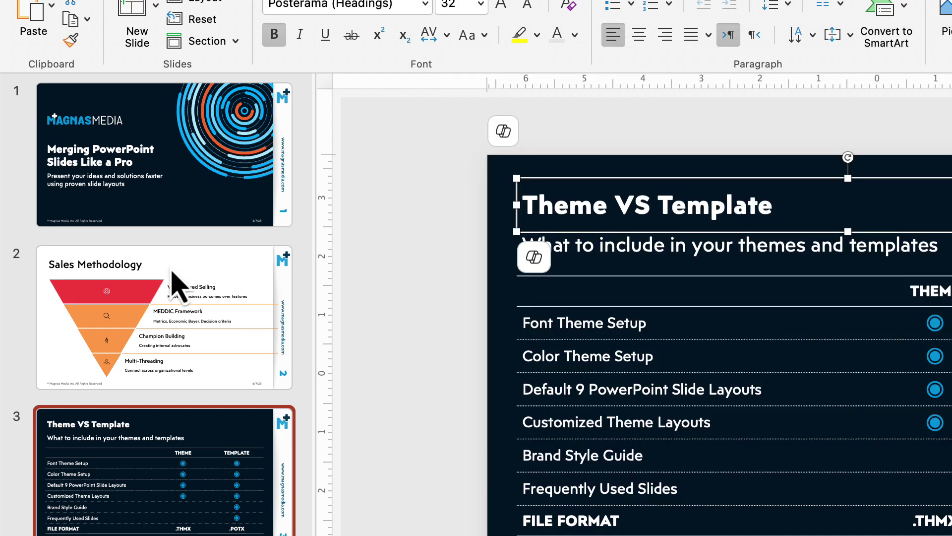
Copy the Sales Methodology title text on slide 2 and select its text box
click(171, 277)
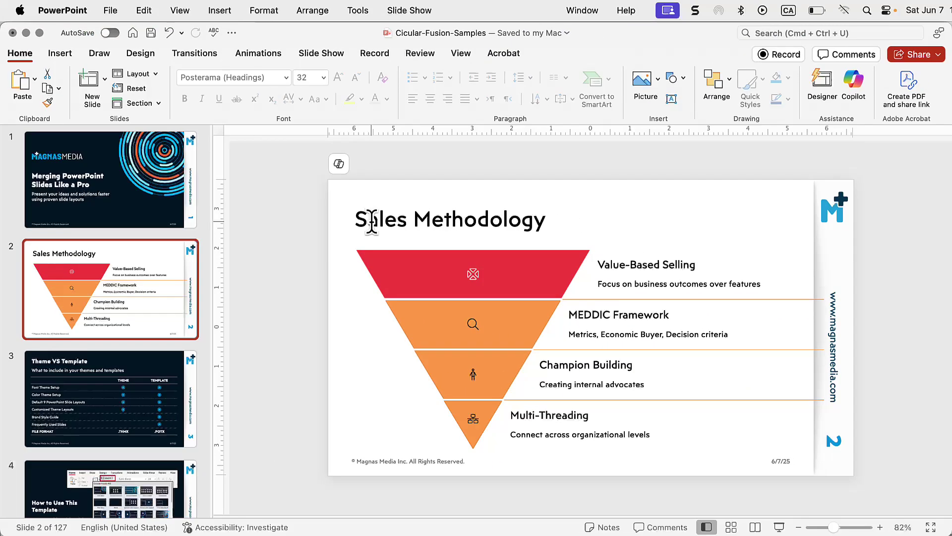
click(372, 220)
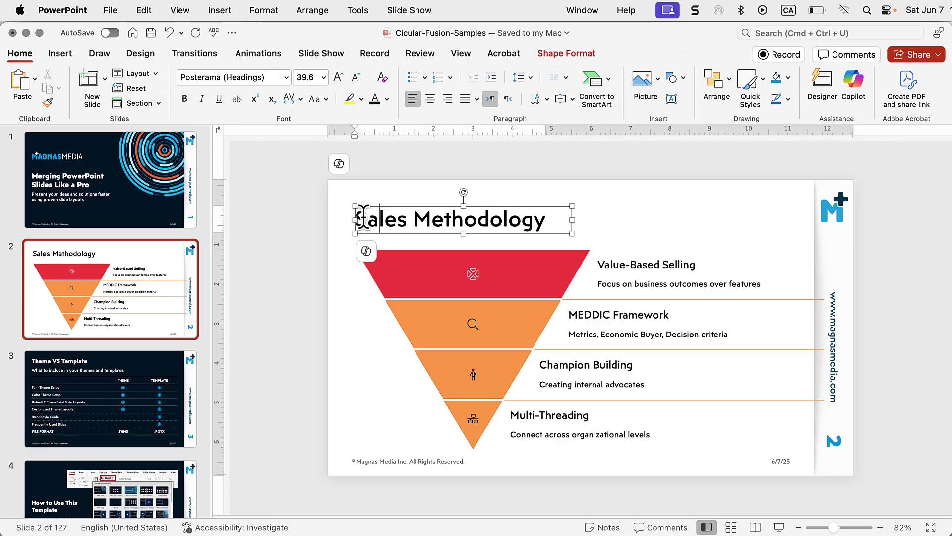
drag(358, 218, 563, 220)
right_click(490, 226)
click(519, 249)
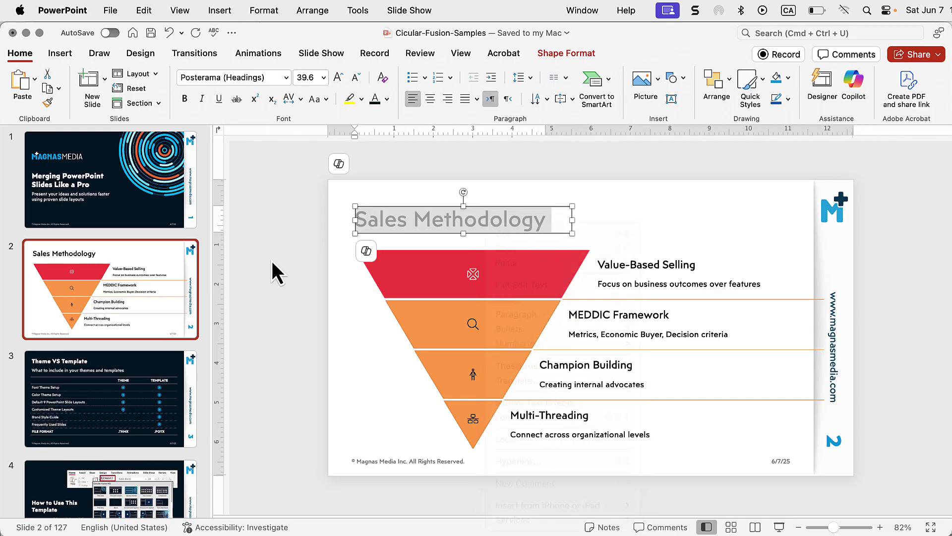
click(378, 207)
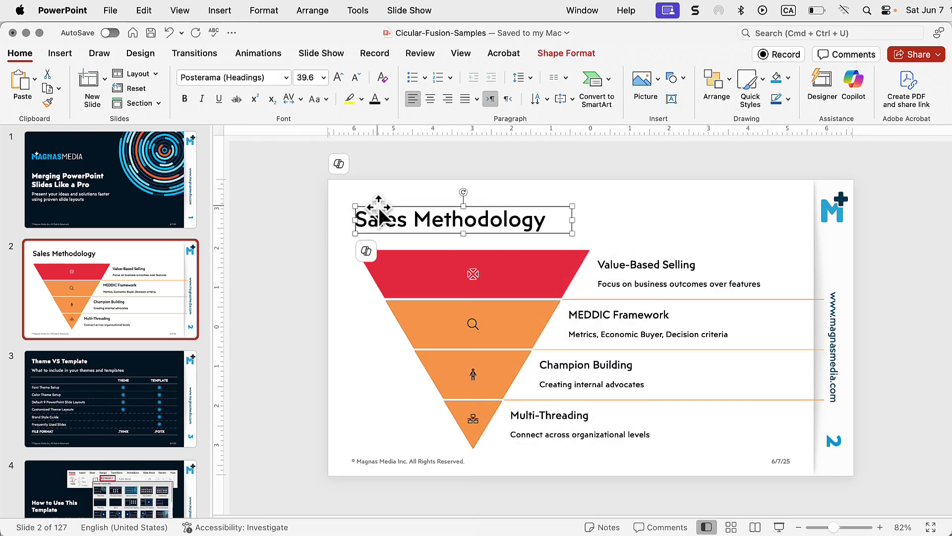